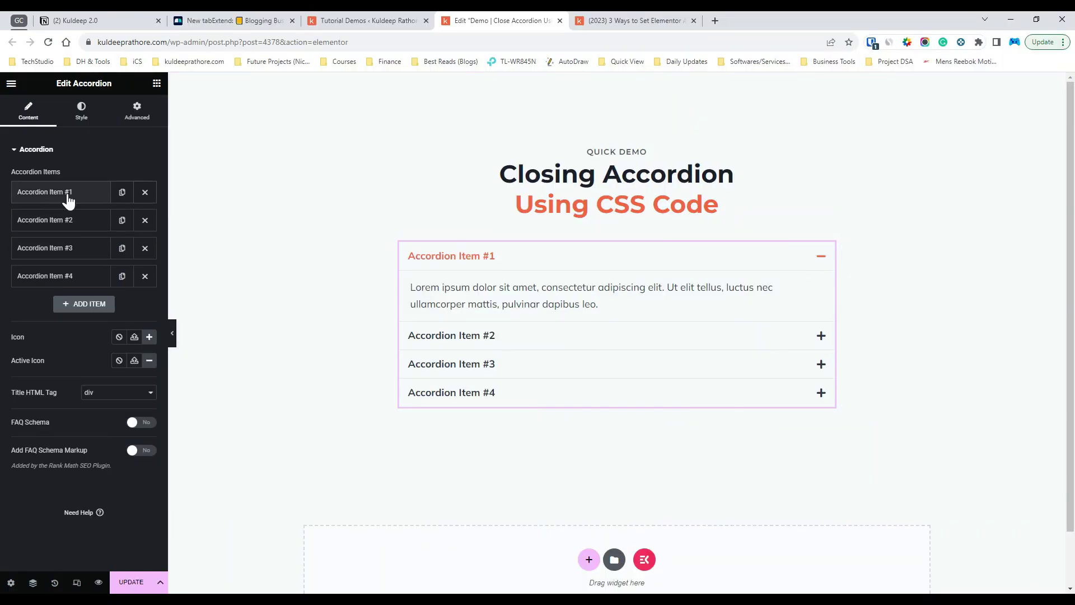
# Step: Duplicate Accordion Item #1 and retitle the copy 'Duplicate Accordion'
pyautogui.click(122, 193)
pyautogui.click(75, 193)
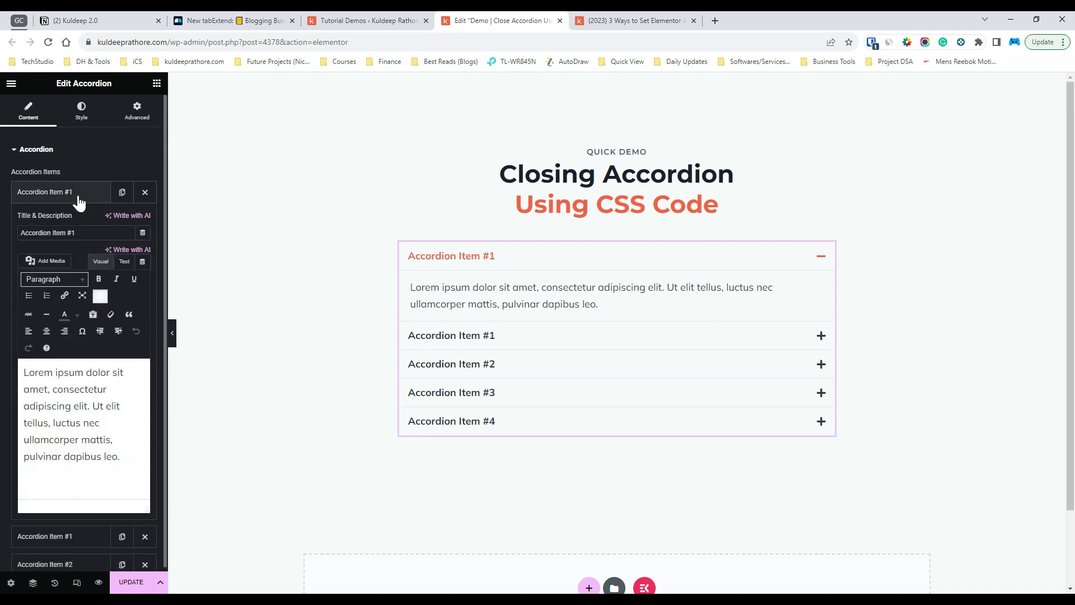
pyautogui.tripleClick(83, 232)
pyautogui.write('Duplicate')
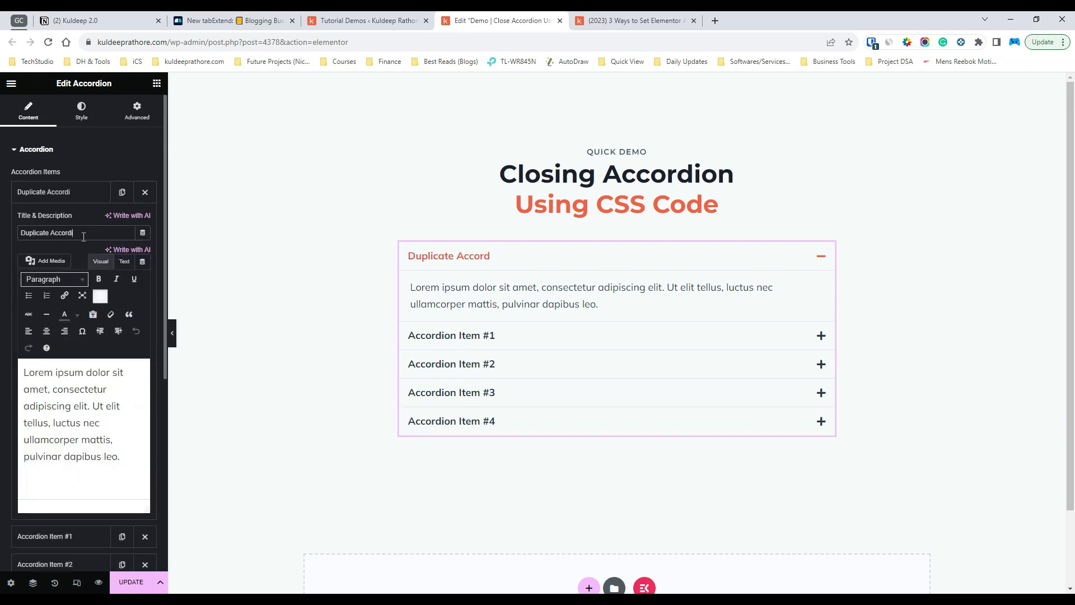
pyautogui.click(82, 200)
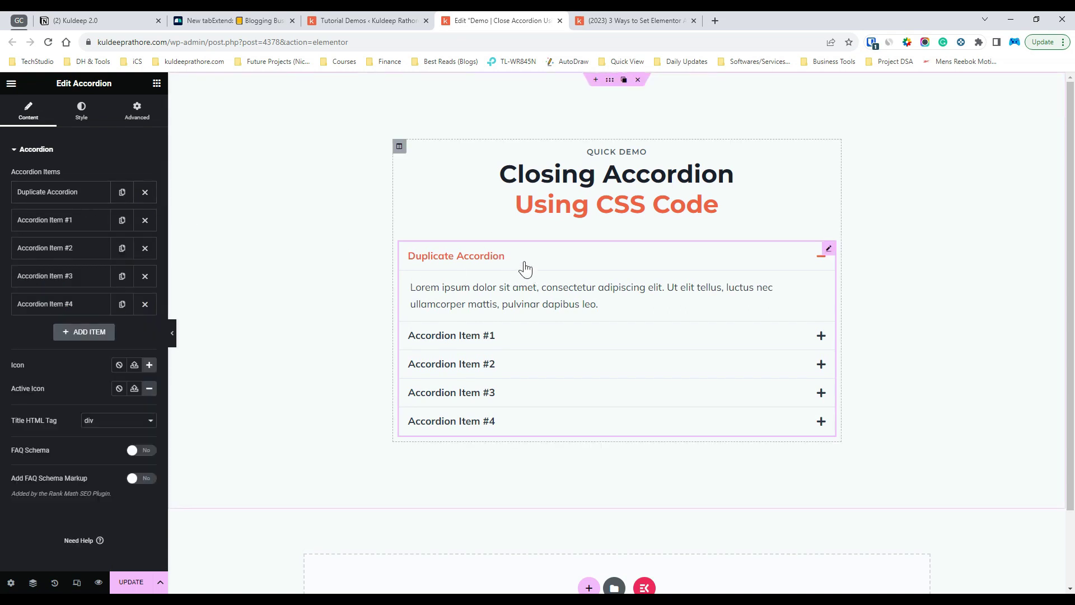
# Step: Copy CSS Code 1 from the tutorial article and return to the editor
pyautogui.click(601, 26)
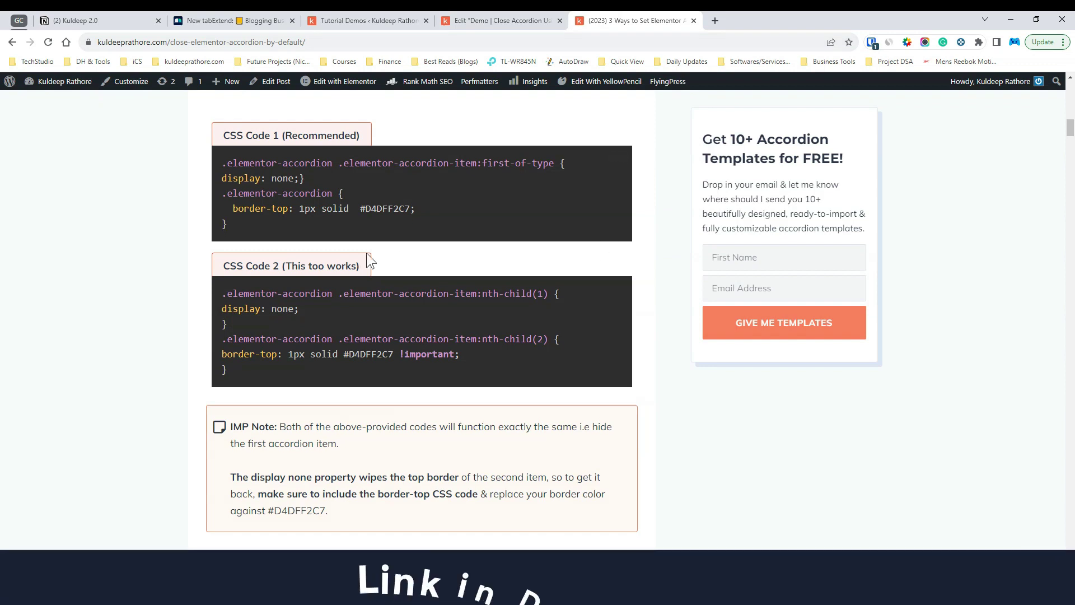
pyautogui.moveTo(222, 163); pyautogui.dragTo(258, 242)
pyautogui.hotkey('ctrl', 'c')
pyautogui.click(278, 233)
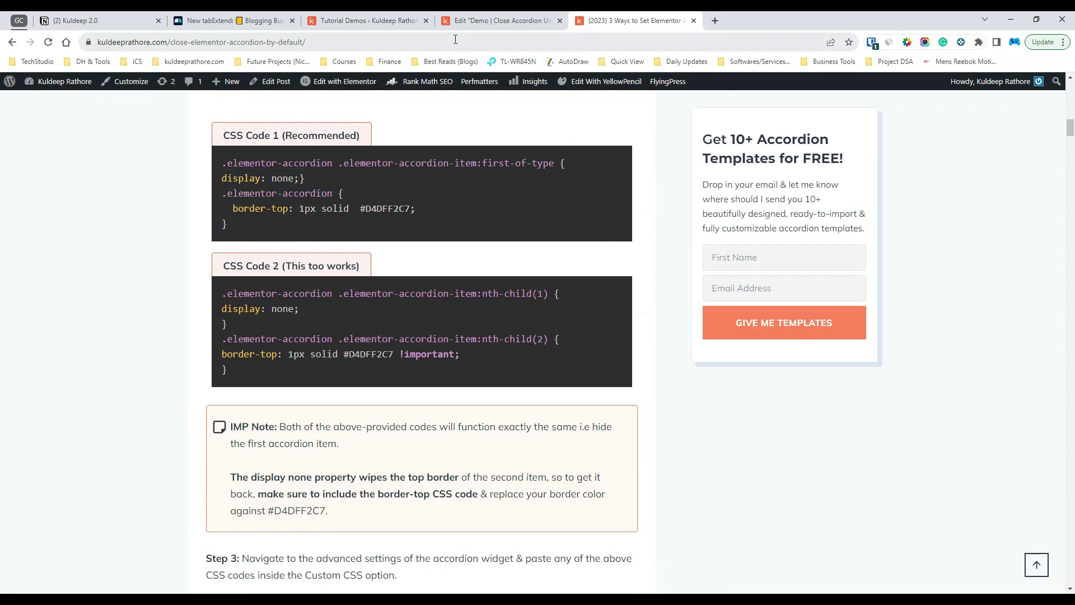
pyautogui.click(500, 20)
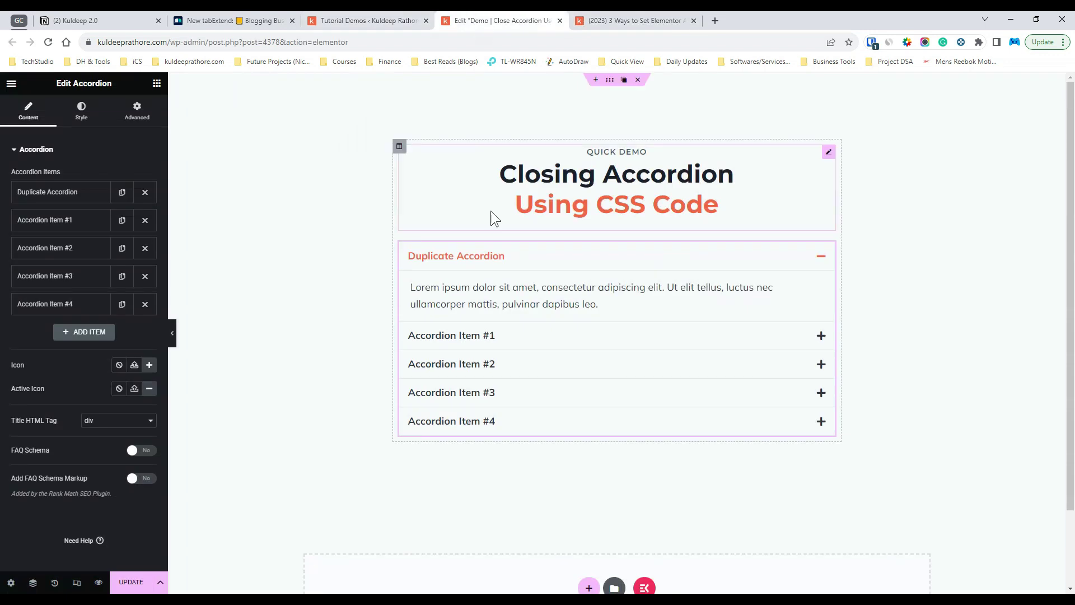
# Step: Paste the first-item-hiding CSS into the accordion's Advanced > Custom CSS box
pyautogui.click(137, 111)
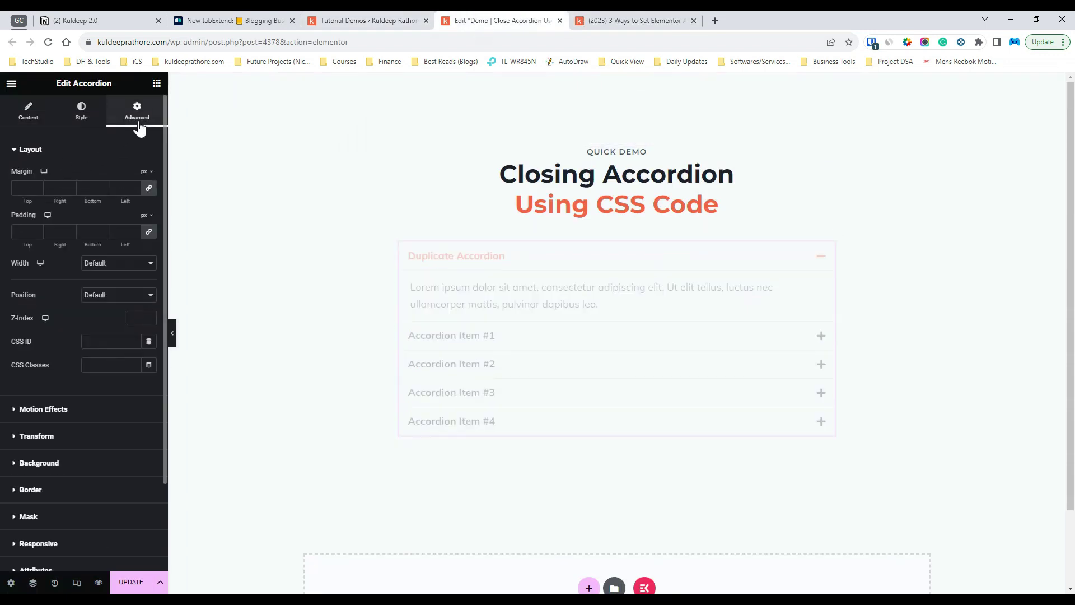
pyautogui.click(64, 151)
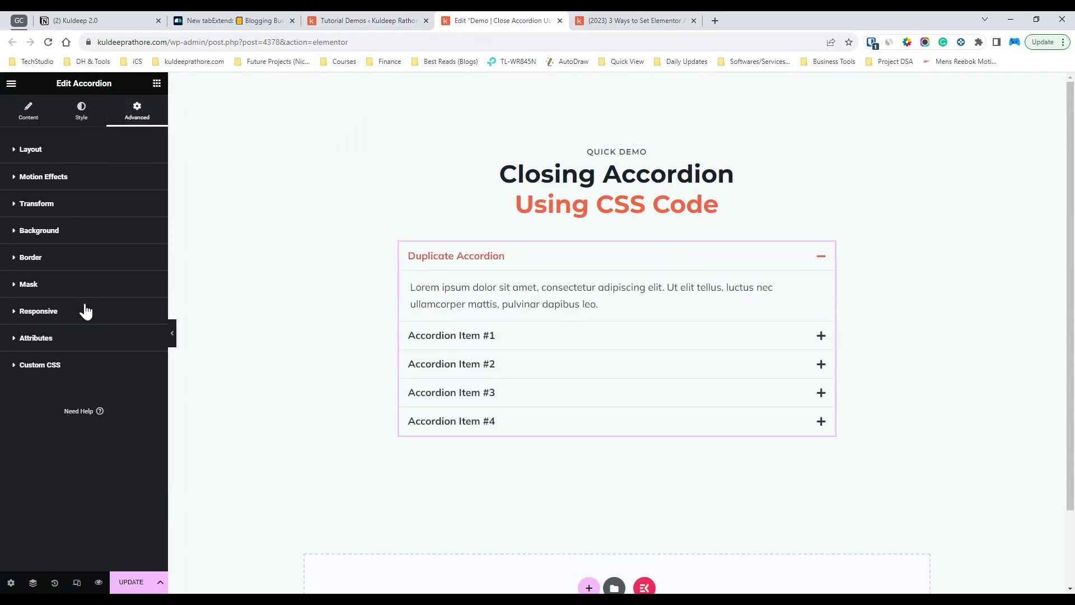
pyautogui.click(44, 367)
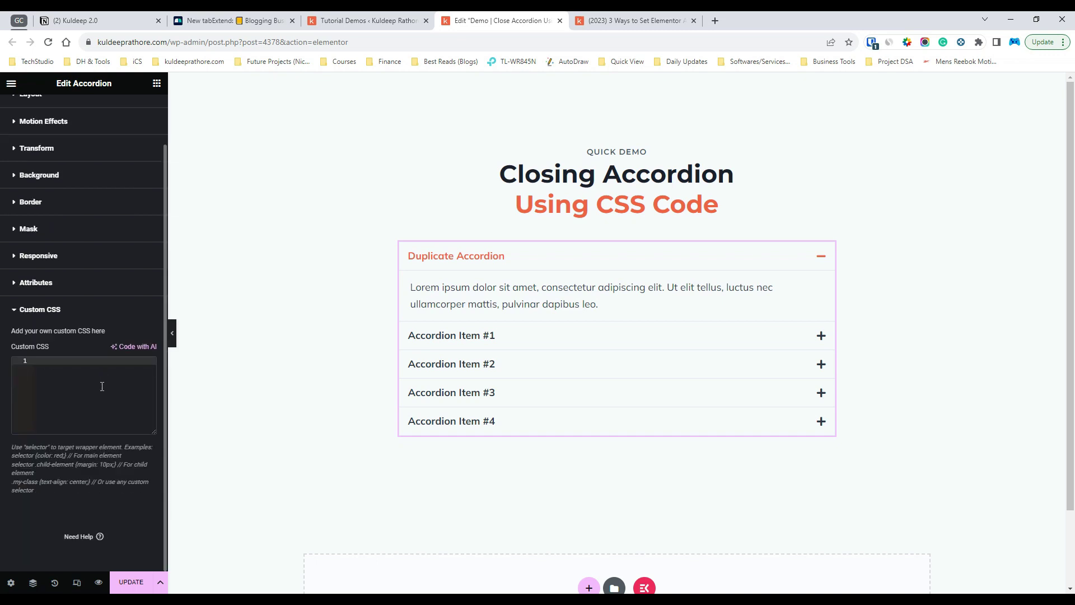
pyautogui.hotkey('ctrl', 'v')
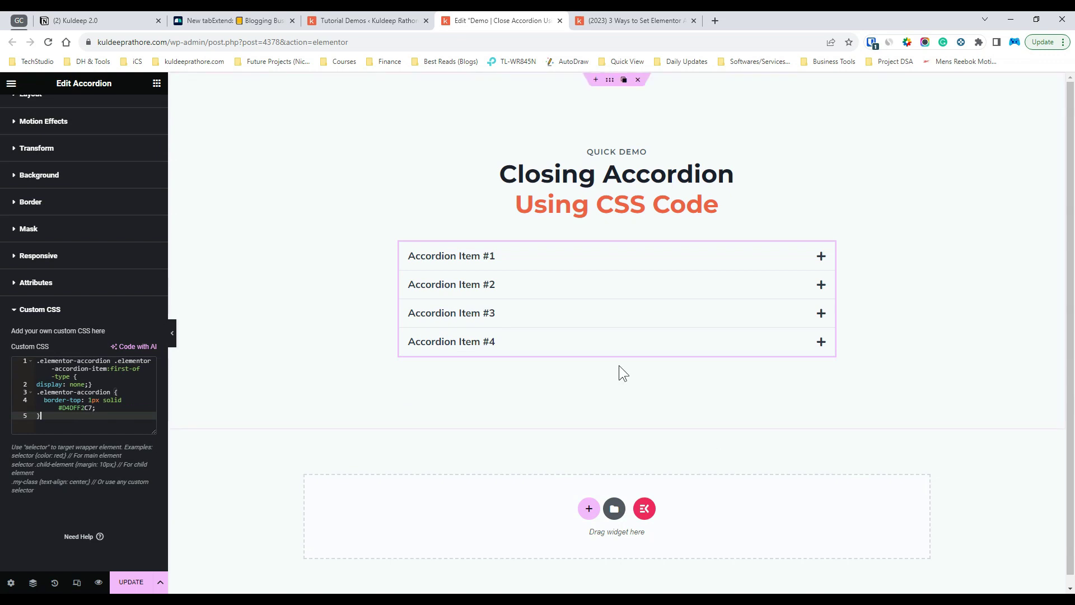
pyautogui.moveTo(580, 328)
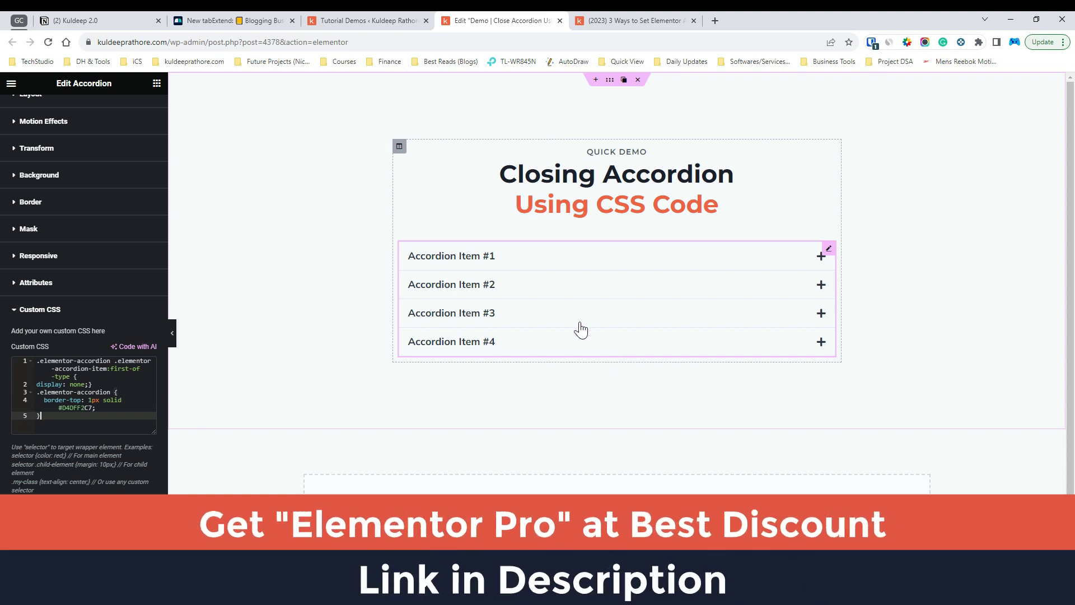
# Step: Preview the accordion full-width, opening and closing items #1 through #4
pyautogui.click(156, 84)
pyautogui.click(171, 333)
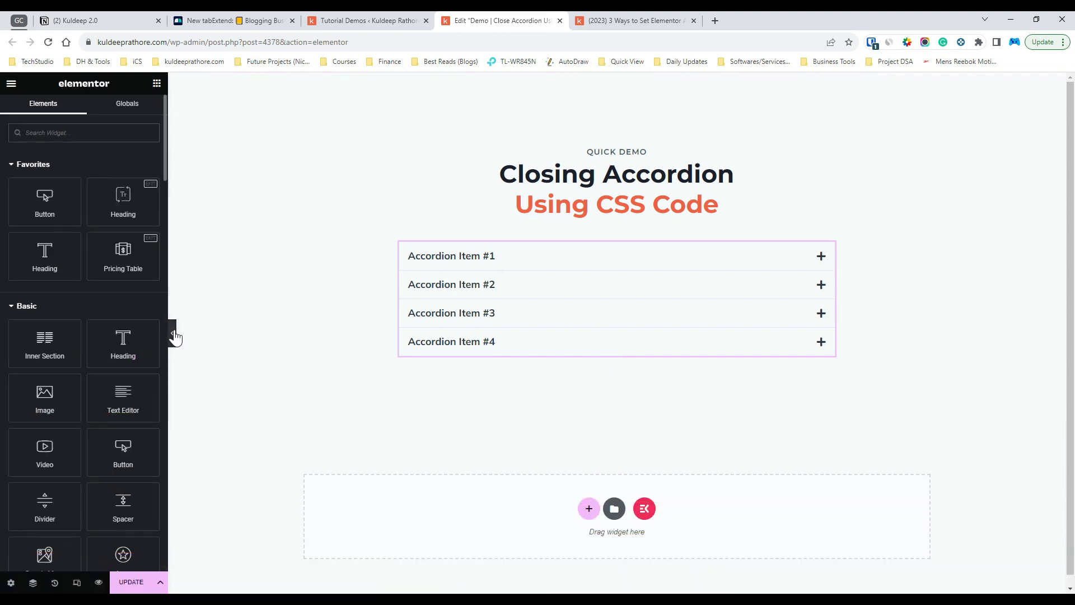
pyautogui.click(707, 255)
pyautogui.click(695, 343)
pyautogui.click(685, 368)
pyautogui.click(659, 392)
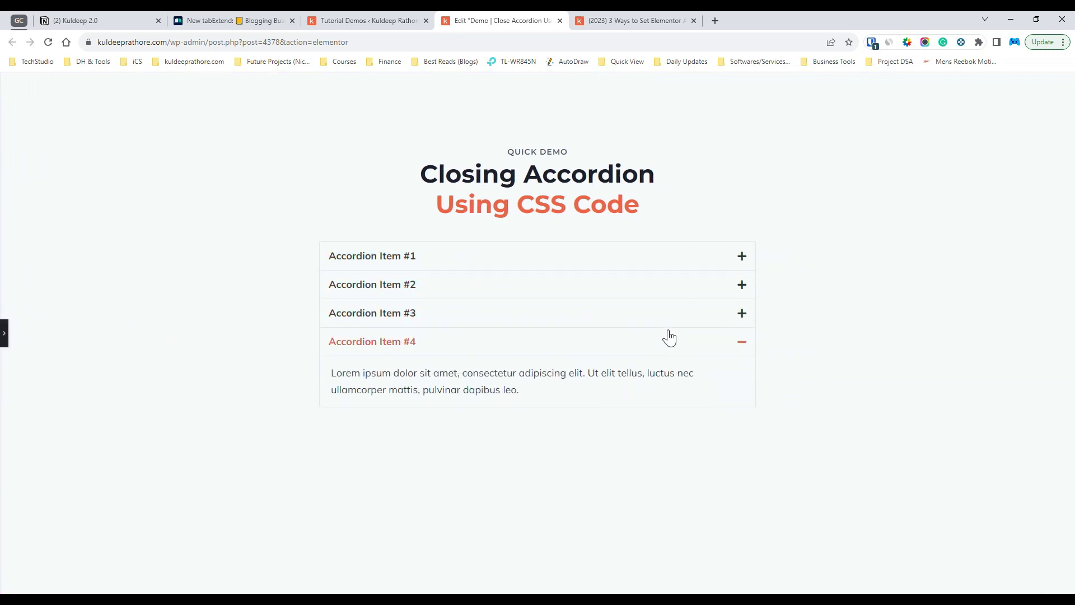
pyautogui.click(669, 338)
pyautogui.click(681, 267)
pyautogui.click(682, 269)
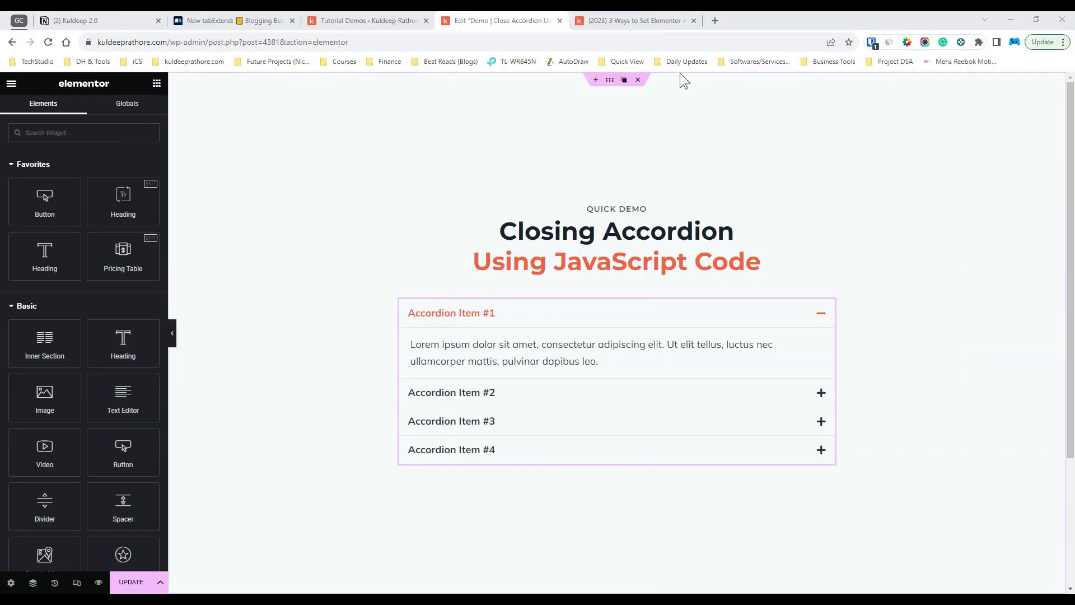
# Step: Copy the JavaScript code block from the article for the JavaScript demo page
pyautogui.click(653, 23)
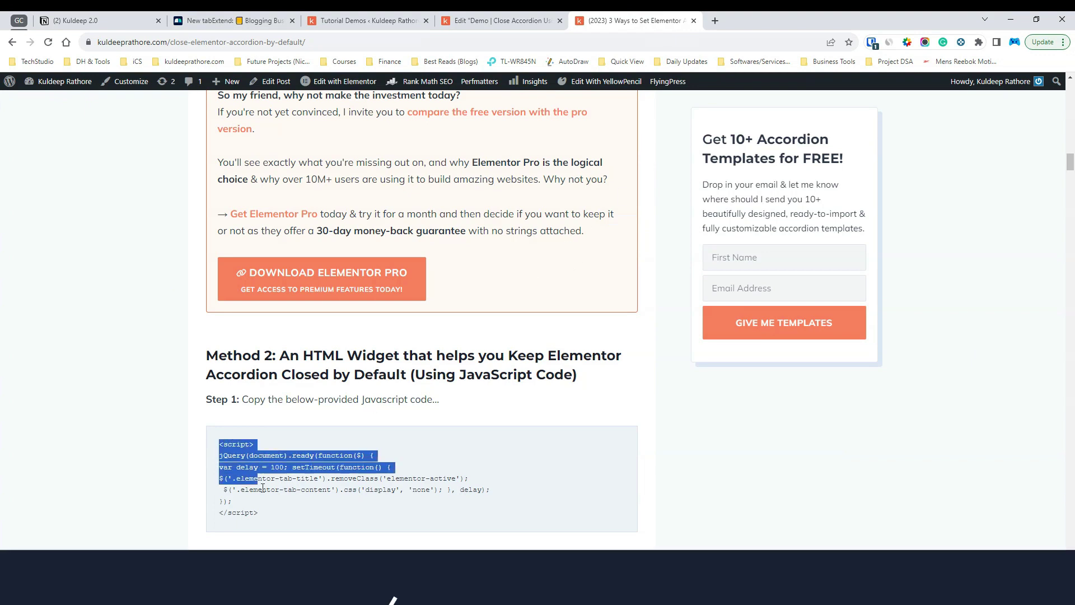
pyautogui.moveTo(219, 443); pyautogui.dragTo(260, 514)
pyautogui.rightClick(275, 483)
pyautogui.click(333, 334)
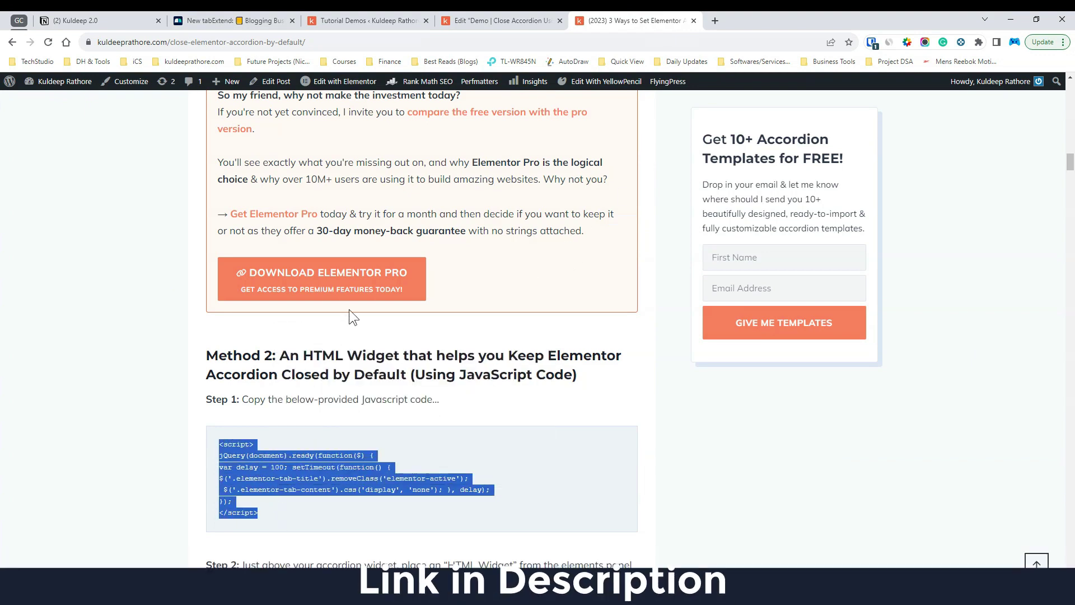
pyautogui.click(485, 23)
pyautogui.click(126, 137)
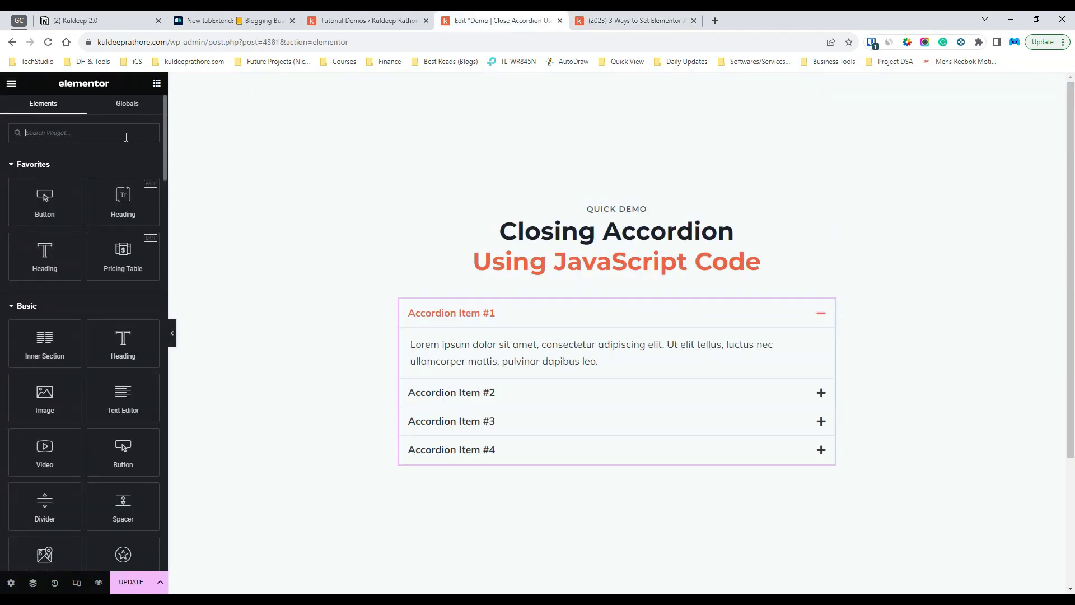
pyautogui.write('htm')
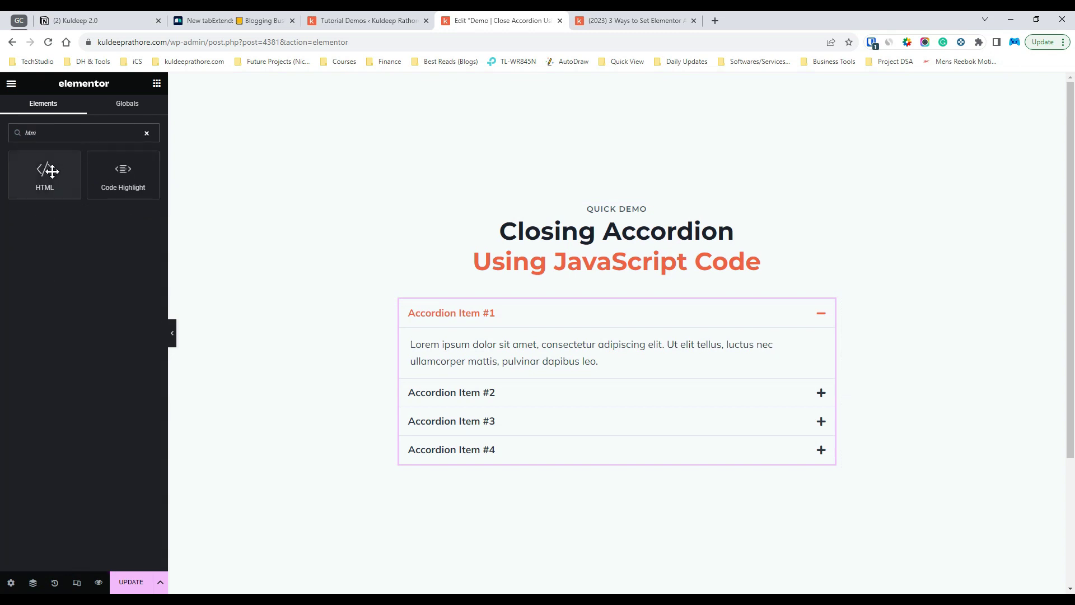
# Step: Place an HTML widget above the accordion, paste the jQuery script, and enlarge its code box
pyautogui.moveTo(44, 175)
pyautogui.mouseDown()
pyautogui.moveTo(593, 281)
pyautogui.moveTo(618, 278)
pyautogui.mouseUp()
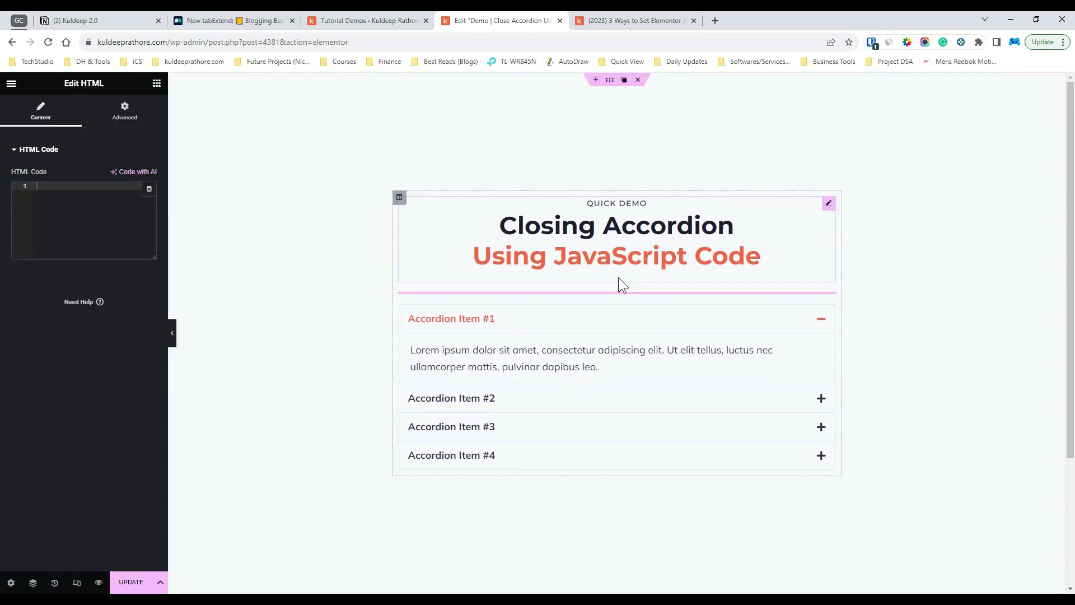
pyautogui.hotkey('ctrl', 'v')
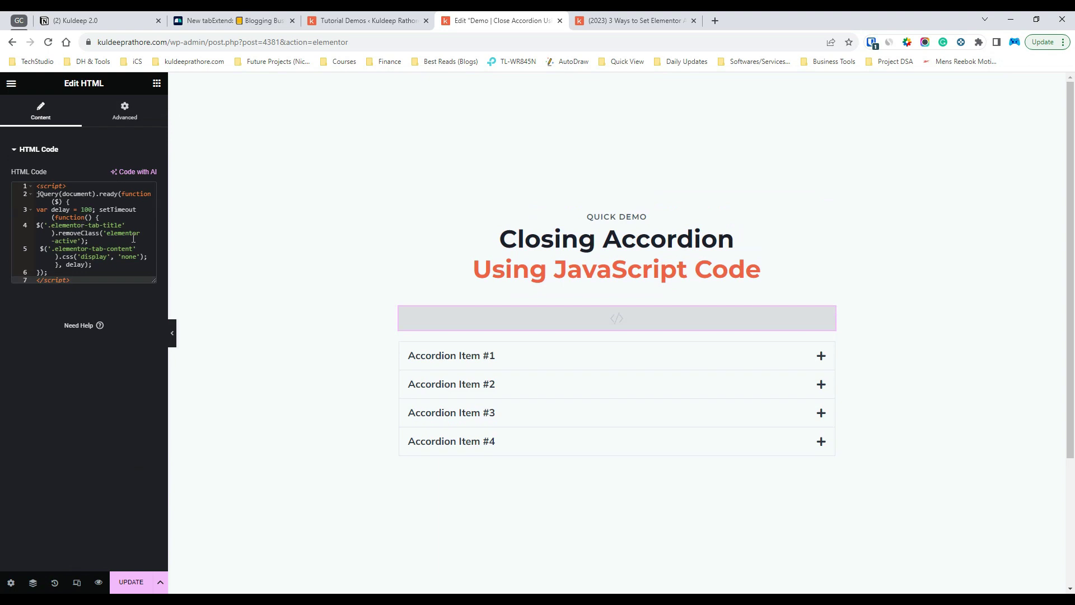
pyautogui.moveTo(152, 283); pyautogui.dragTo(150, 304)
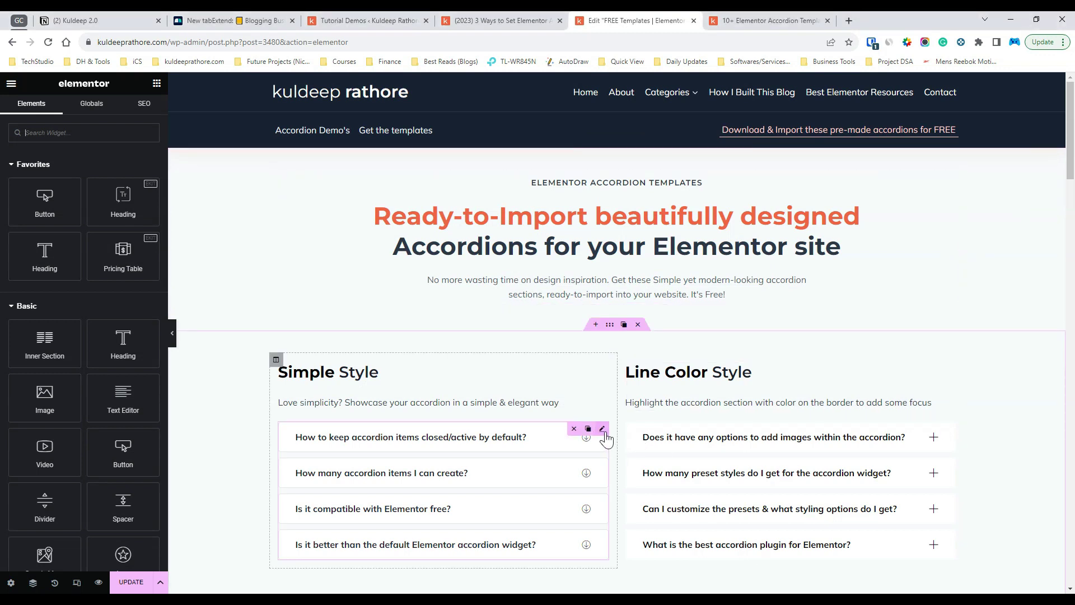
# Step: Toggle the Simple Style accordion's 'Keep first slide auto open?' to Yes, then back to No
pyautogui.click(603, 430)
pyautogui.click(84, 206)
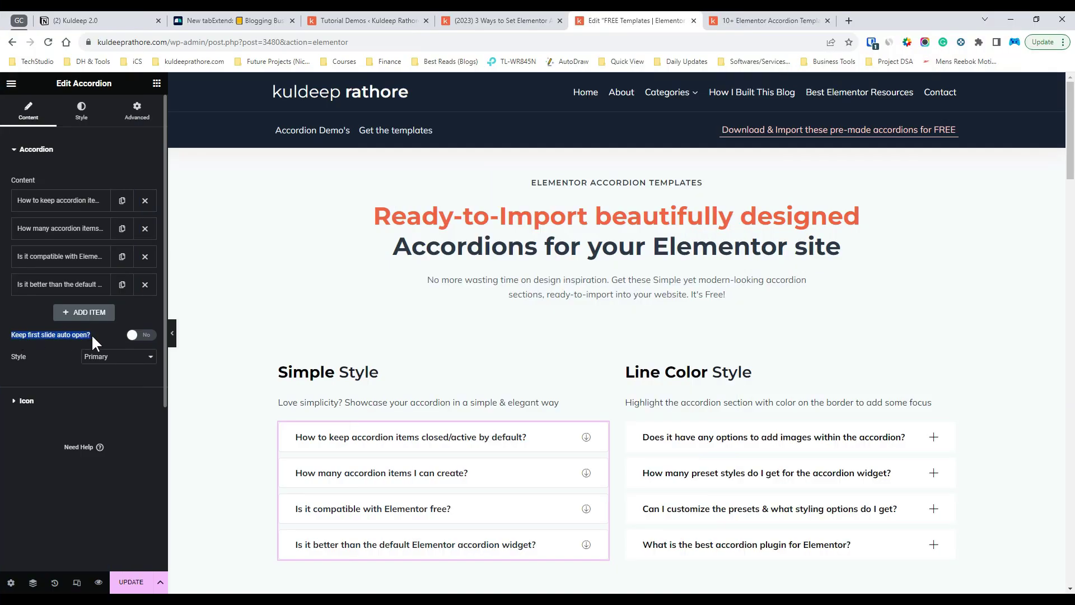
pyautogui.click(139, 338)
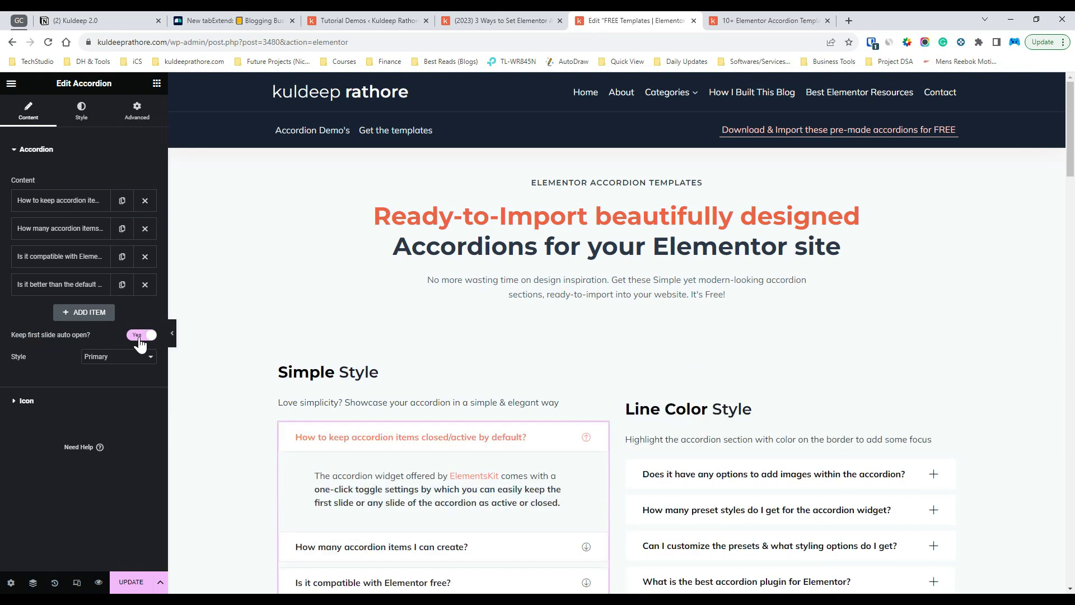
pyautogui.click(143, 337)
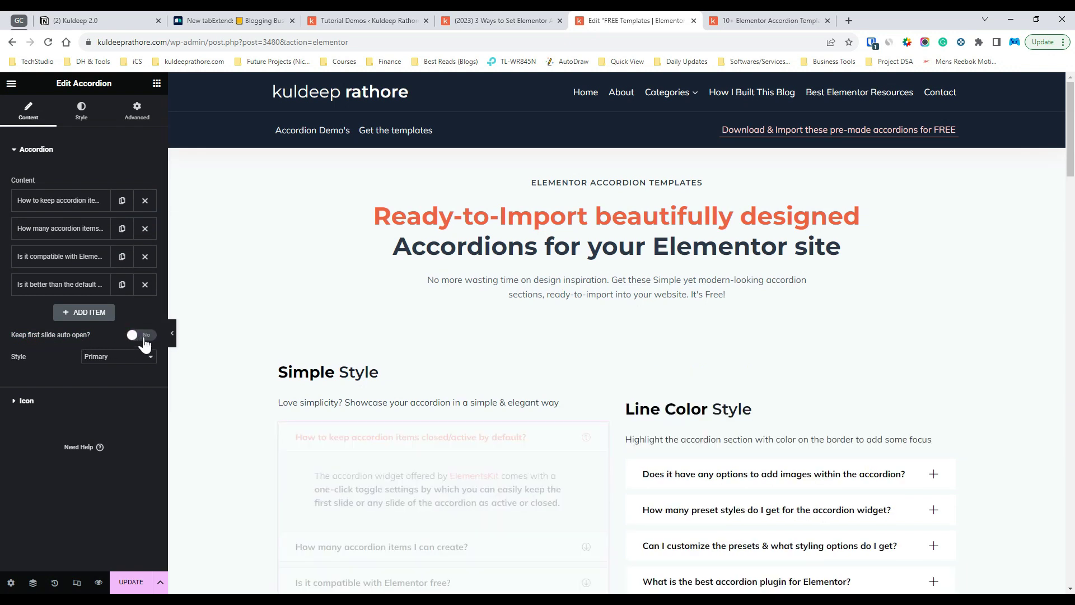
pyautogui.scroll(-1, 471, 365)
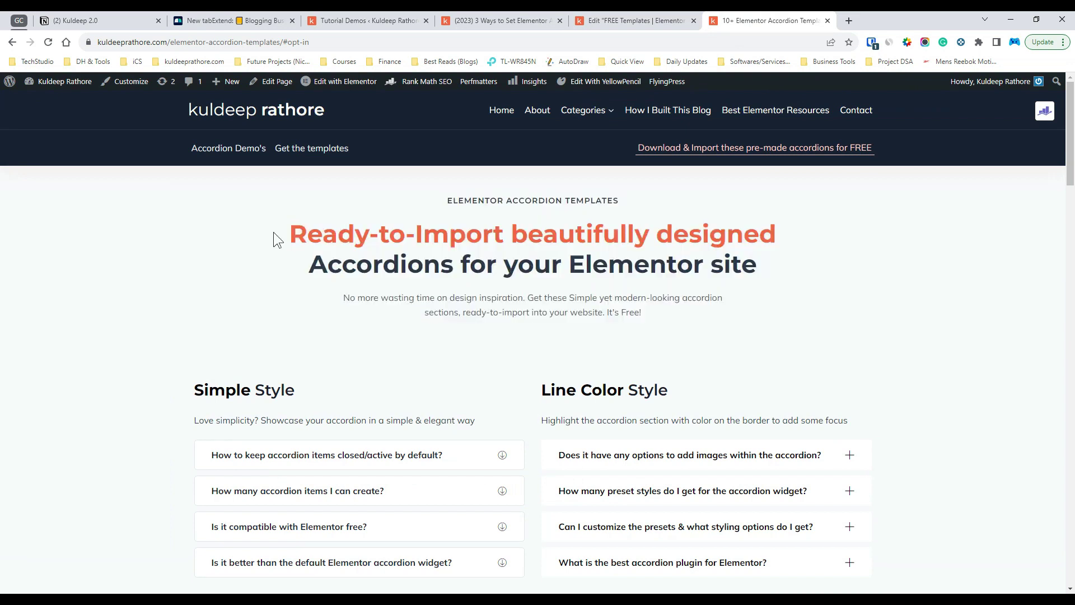
# Step: Jump to the 'Download & Import these pre-made accordions for FREE' opt-in form
pyautogui.moveTo(272, 231); pyautogui.dragTo(788, 263)
pyautogui.click(649, 317)
pyautogui.scroll(-2, 645, 314)
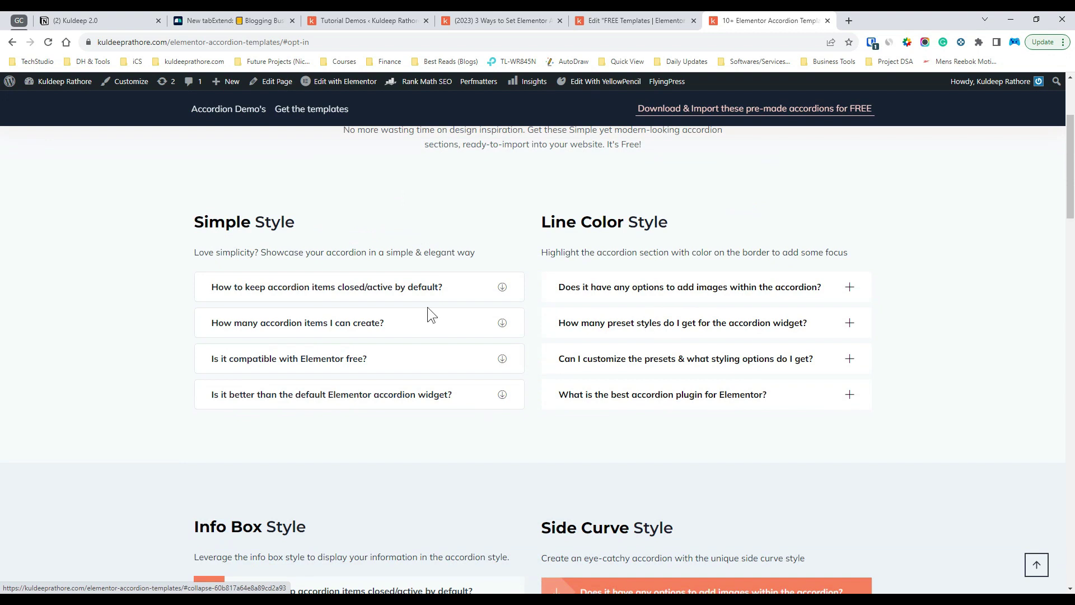
pyautogui.scroll(-4, 987, 356)
pyautogui.scroll(-2, 964, 353)
pyautogui.scroll(-2, 963, 353)
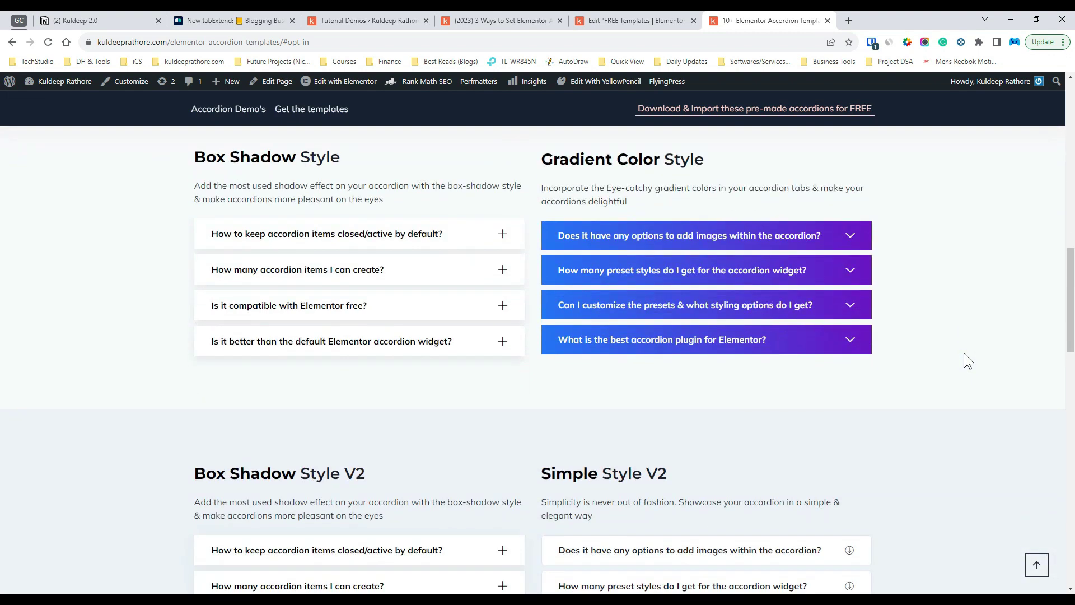
pyautogui.click(768, 113)
pyautogui.moveTo(326, 199)
pyautogui.mouseDown()
pyautogui.moveTo(382, 235)
pyautogui.moveTo(649, 287)
pyautogui.mouseUp()
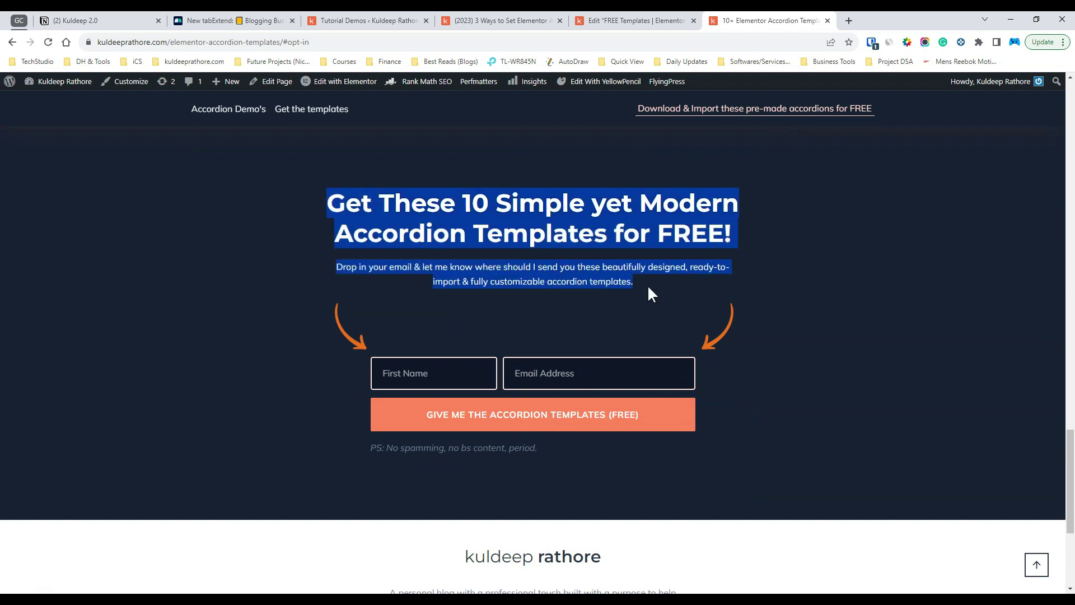
pyautogui.click(649, 287)
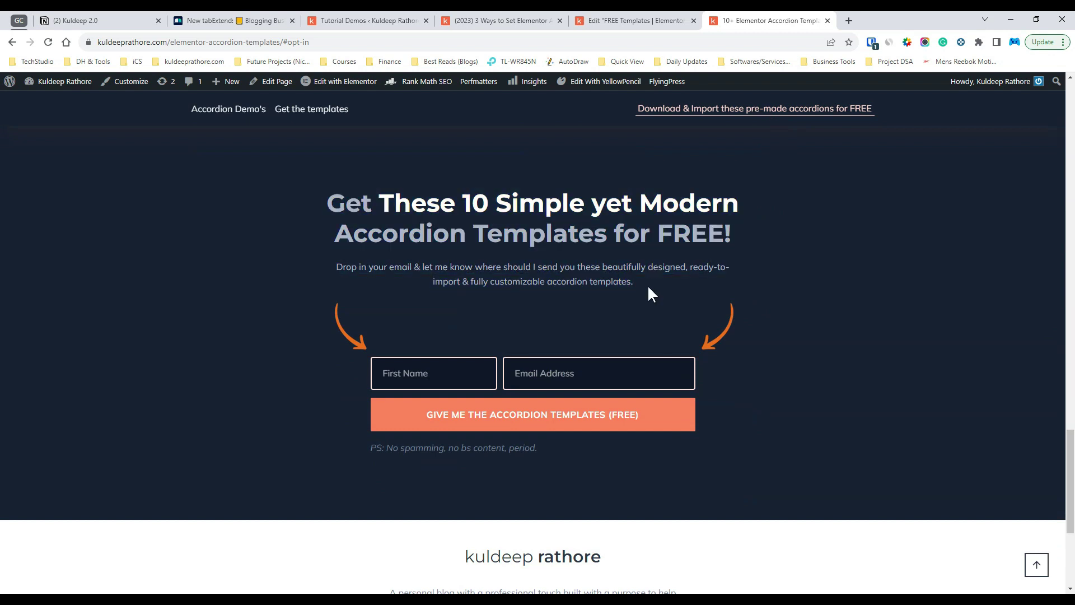